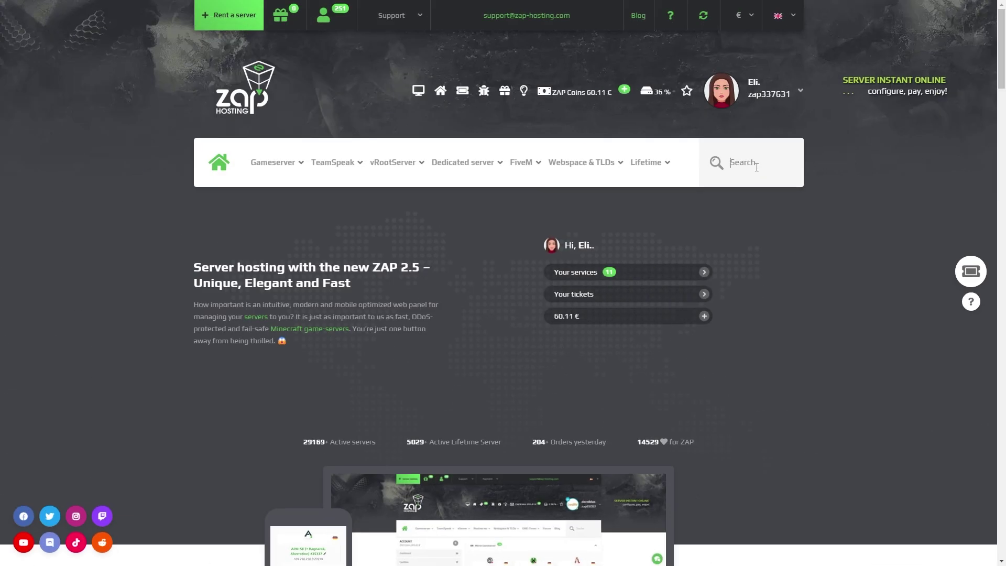
Step: Search for Sunkenland and open its server hosting configurator, starting from 2.97 €
left_click(733, 164)
type("su")
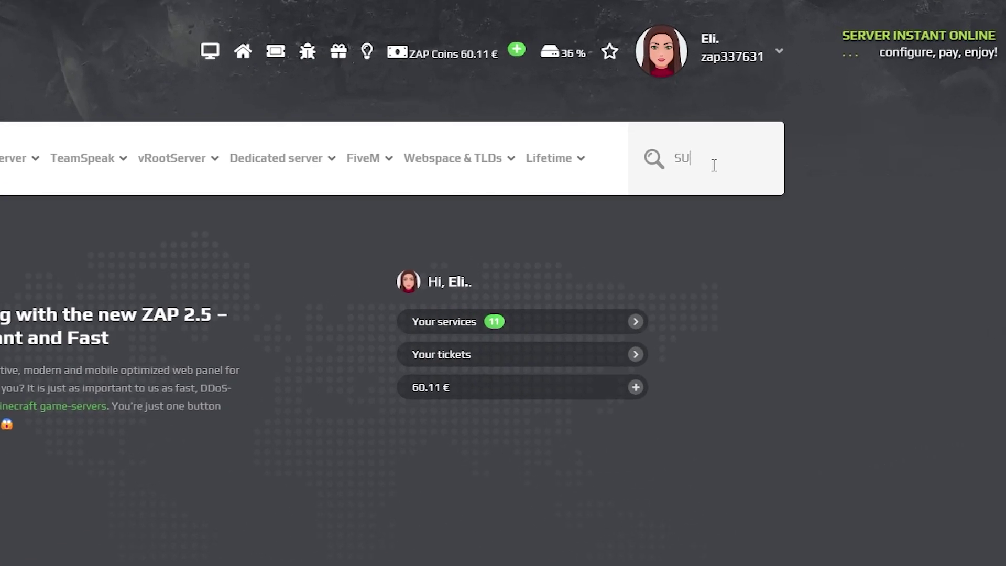
type("NKENLAND")
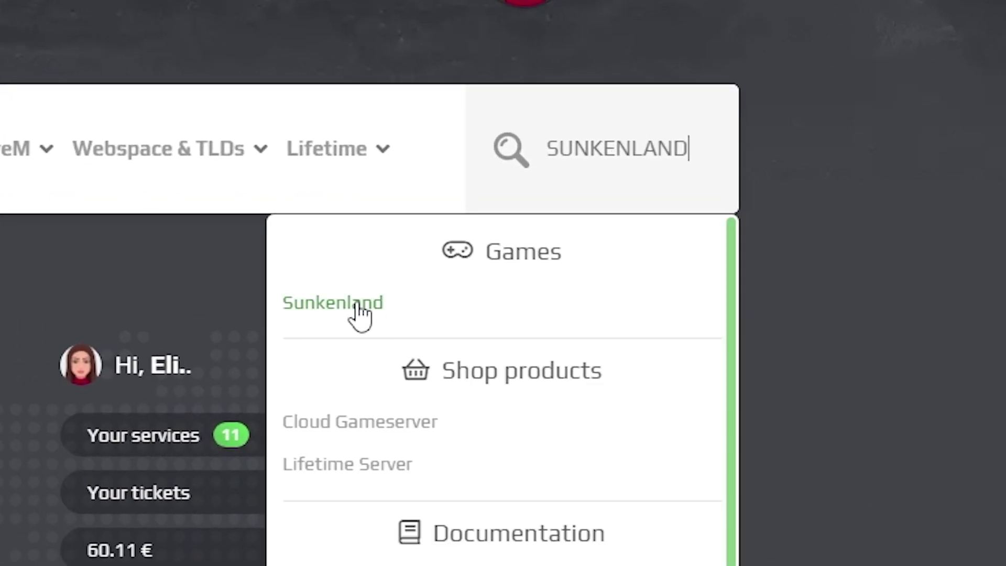
left_click(350, 308)
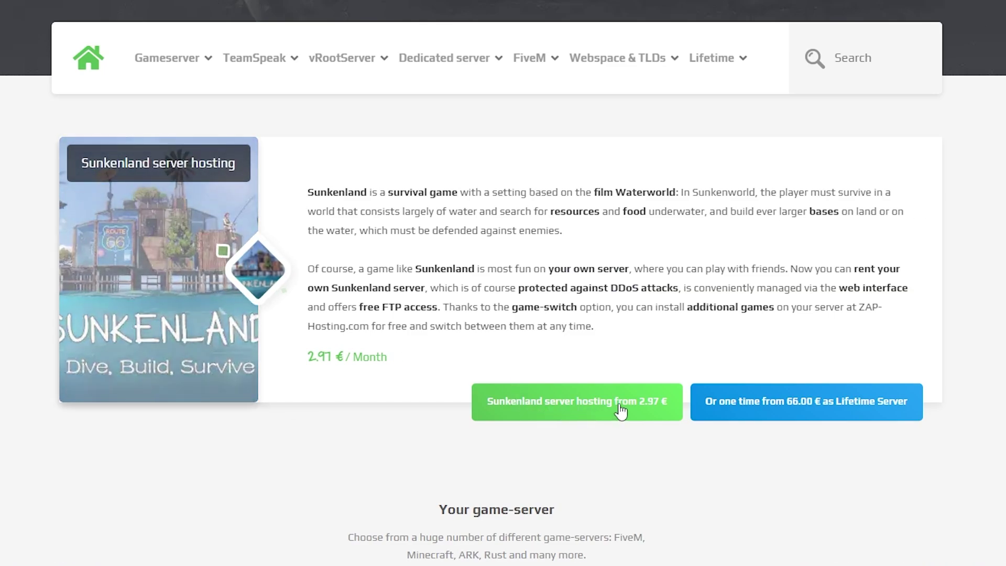
left_click(563, 412)
middle_click(7, 197)
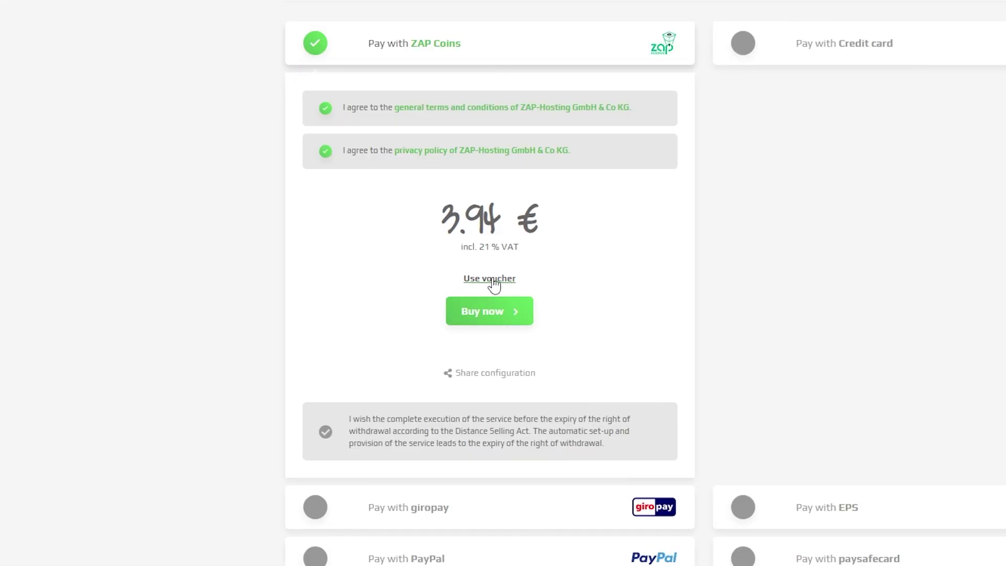
Step: Redeem the 30% discount voucher to cut the price from 3.94 € to 2.76 €
left_click(491, 282)
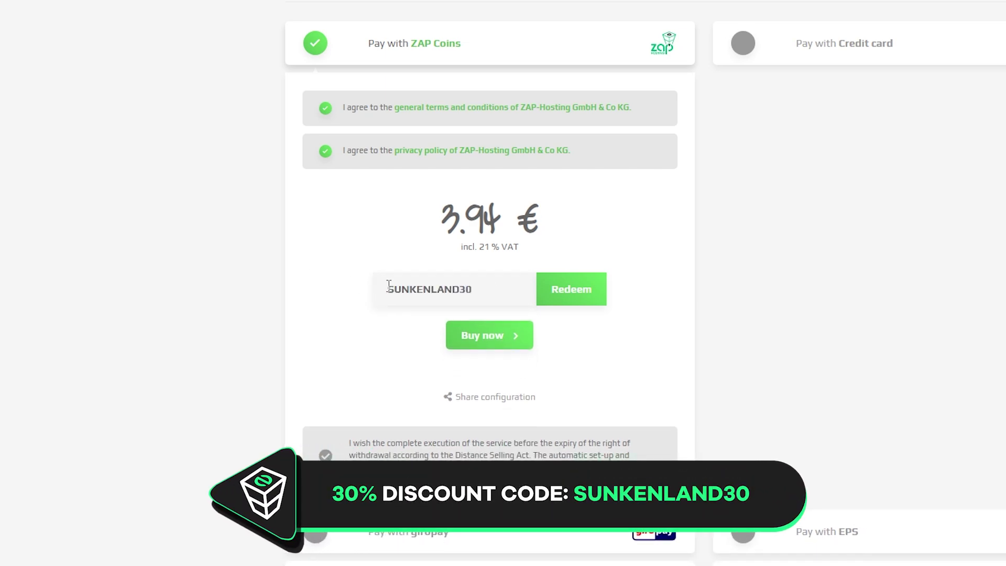
left_click(575, 296)
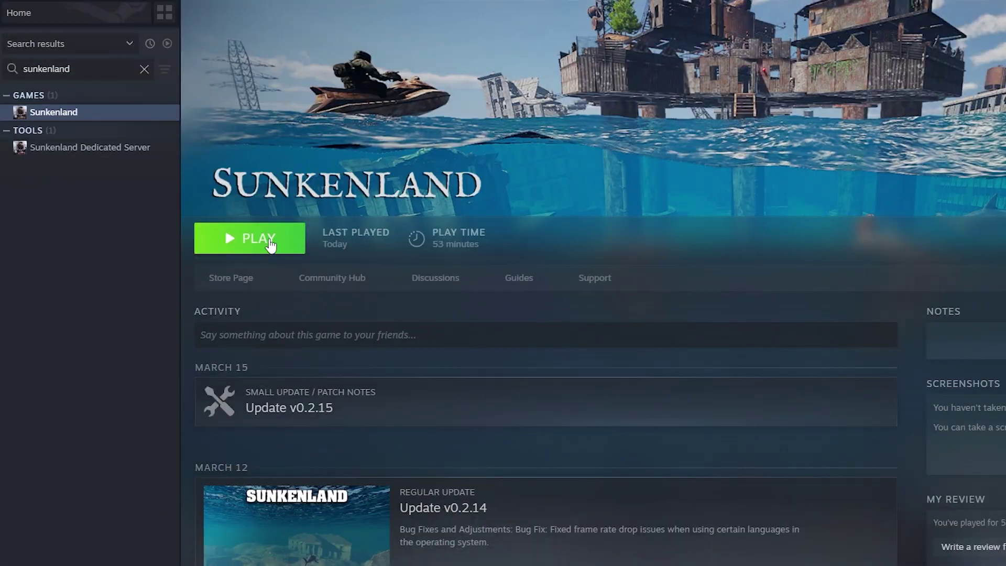
Step: Launch Sunkenland, start a default single-player new world, and pause the game
left_click(269, 241)
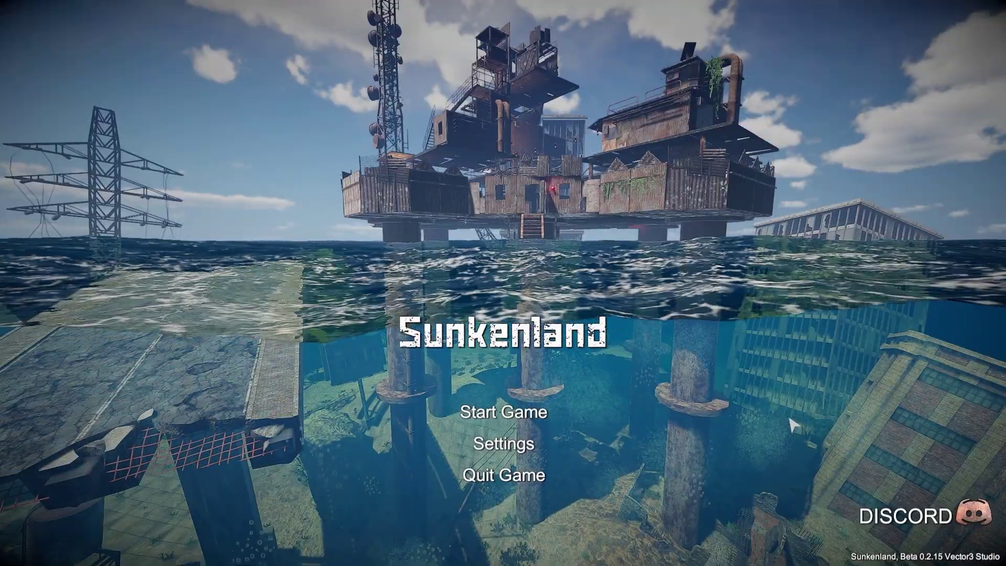
left_click(492, 414)
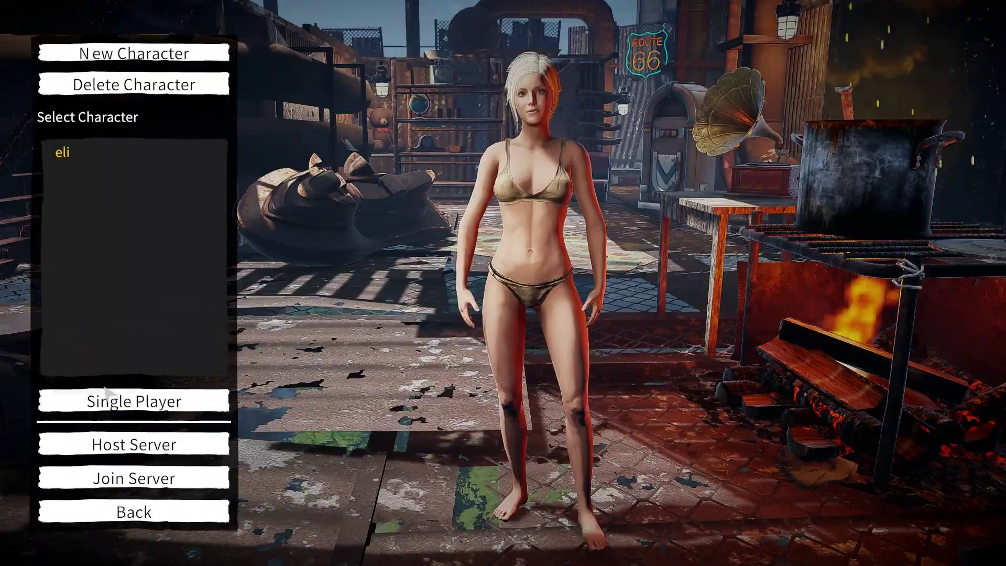
left_click(113, 402)
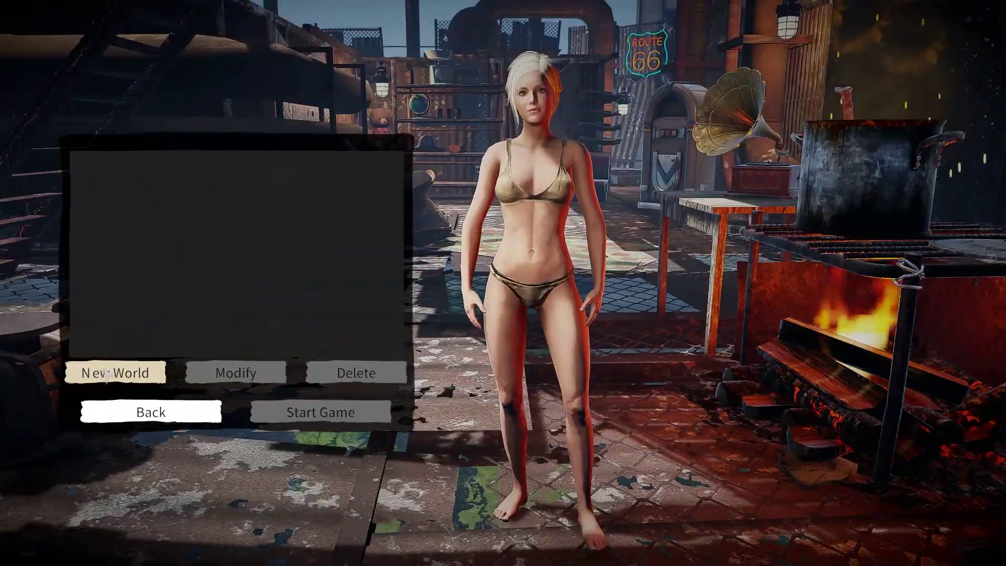
left_click(111, 380)
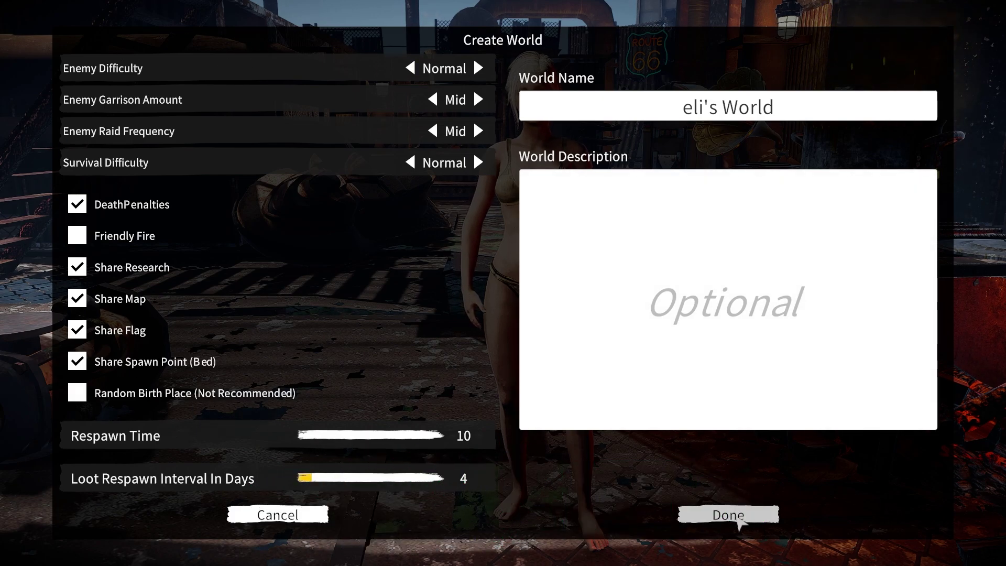
left_click(731, 516)
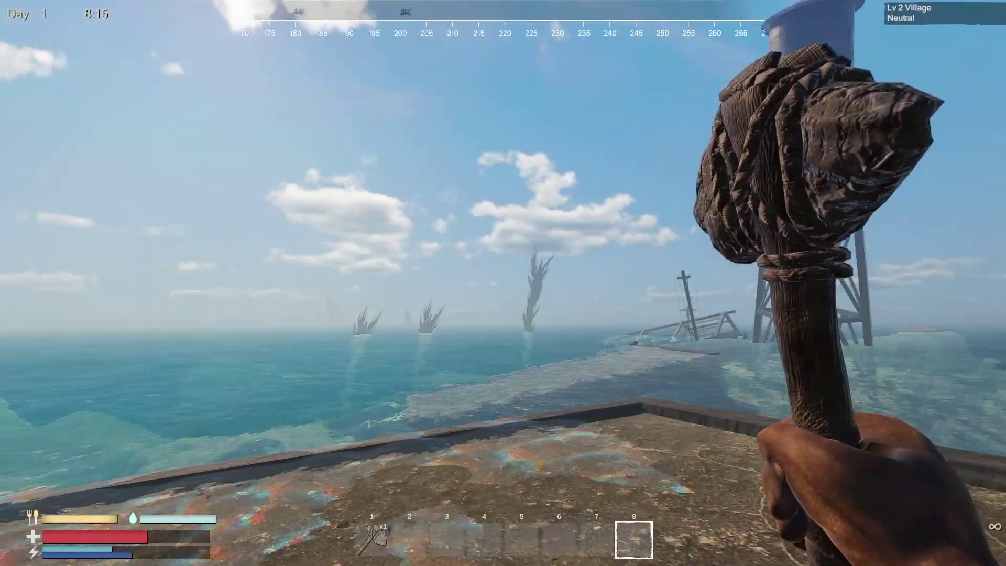
key("Escape")
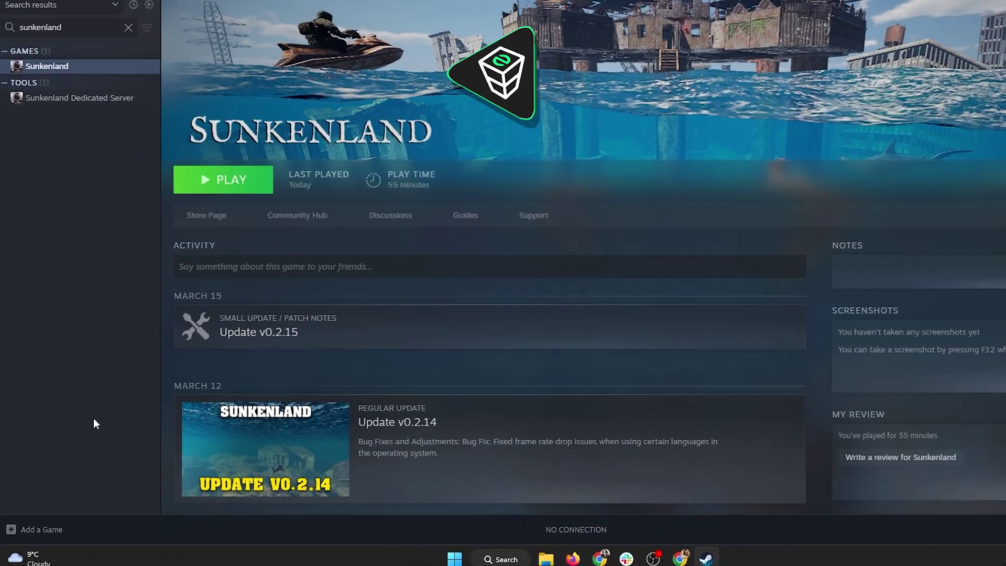
Step: Open %localappdata%low\Vector3 Studio\Sunkenland\Worlds and select the new world's folder
key("super+r")
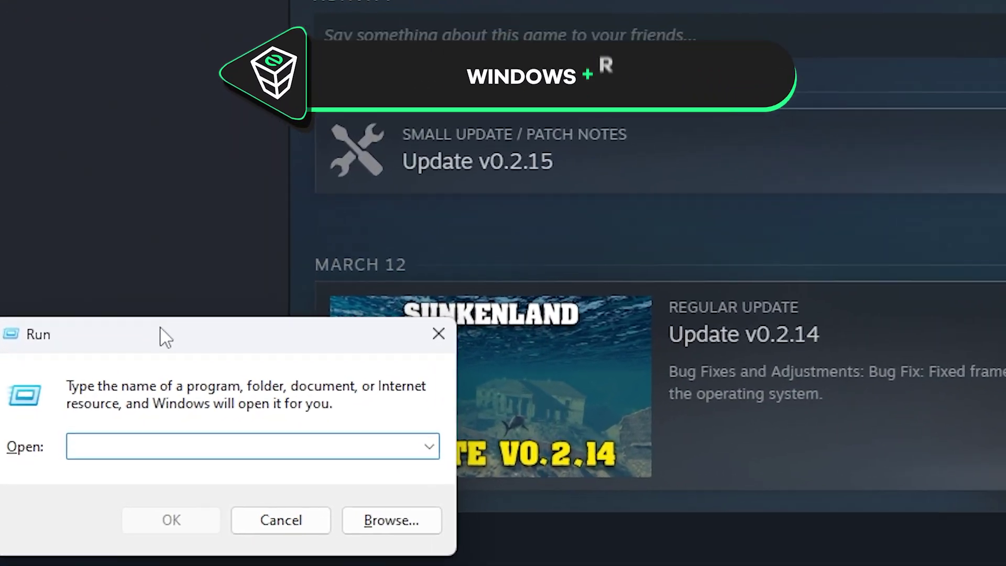
right_click(111, 445)
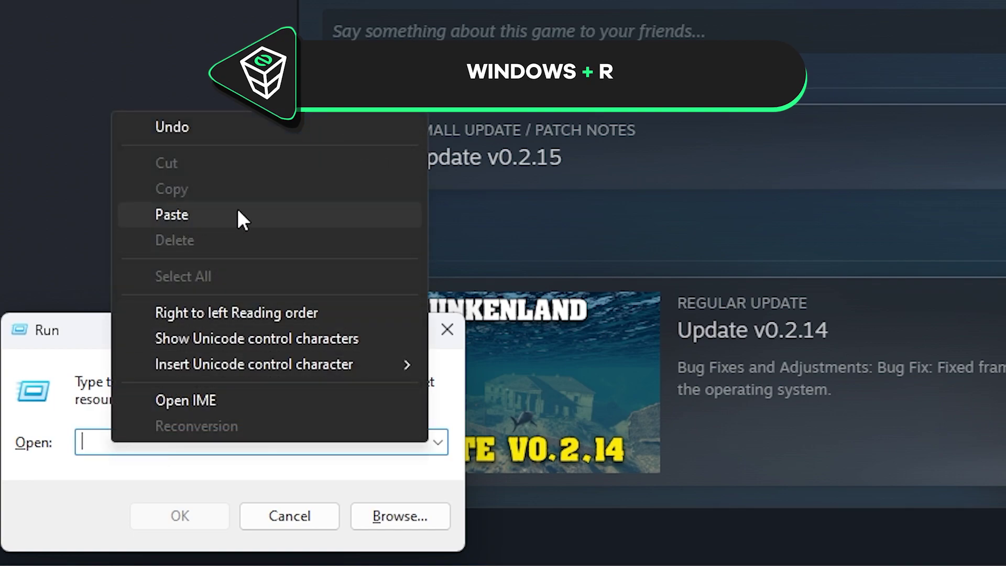
left_click(195, 214)
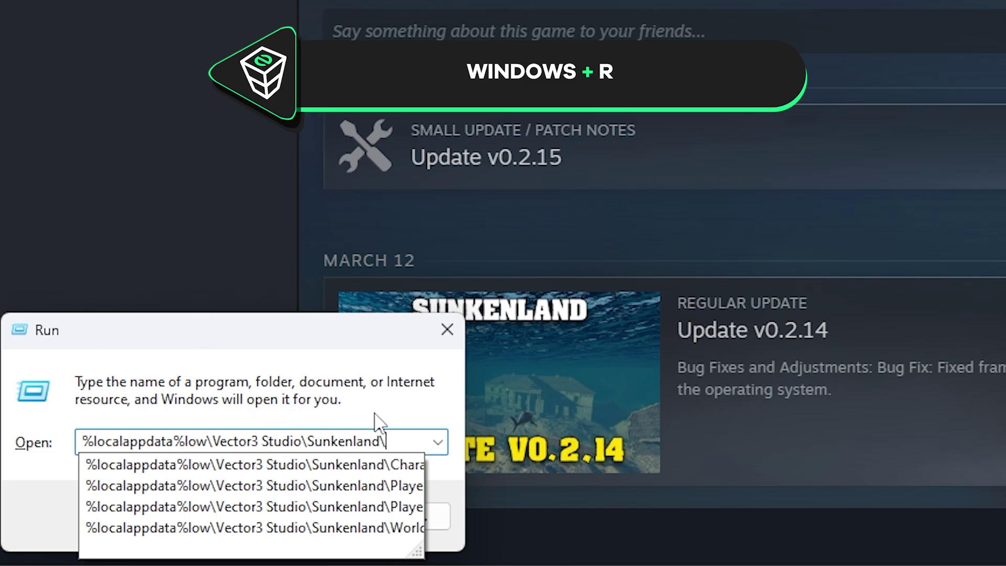
left_click(220, 403)
key("Return")
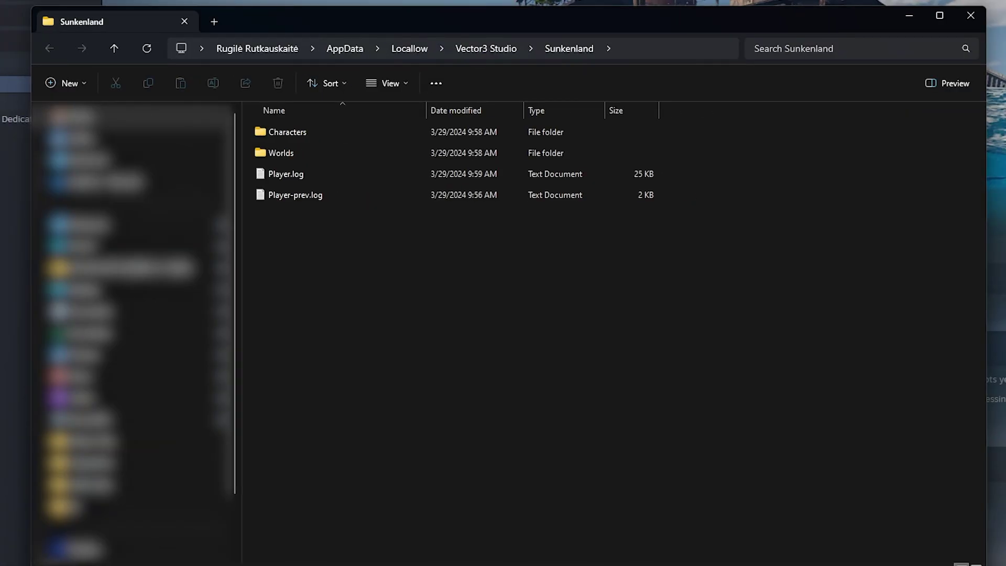
left_click(267, 156)
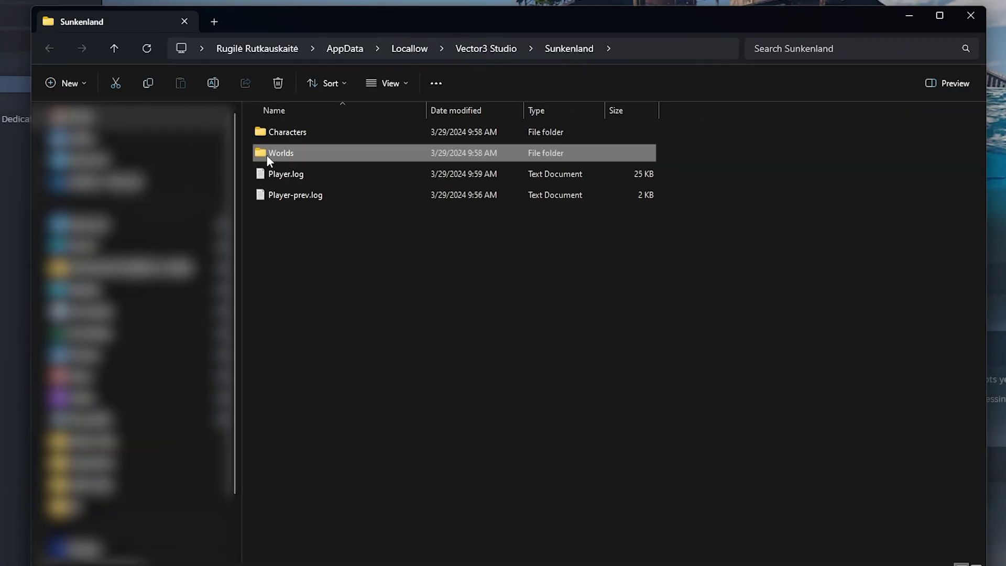
double_click(299, 152)
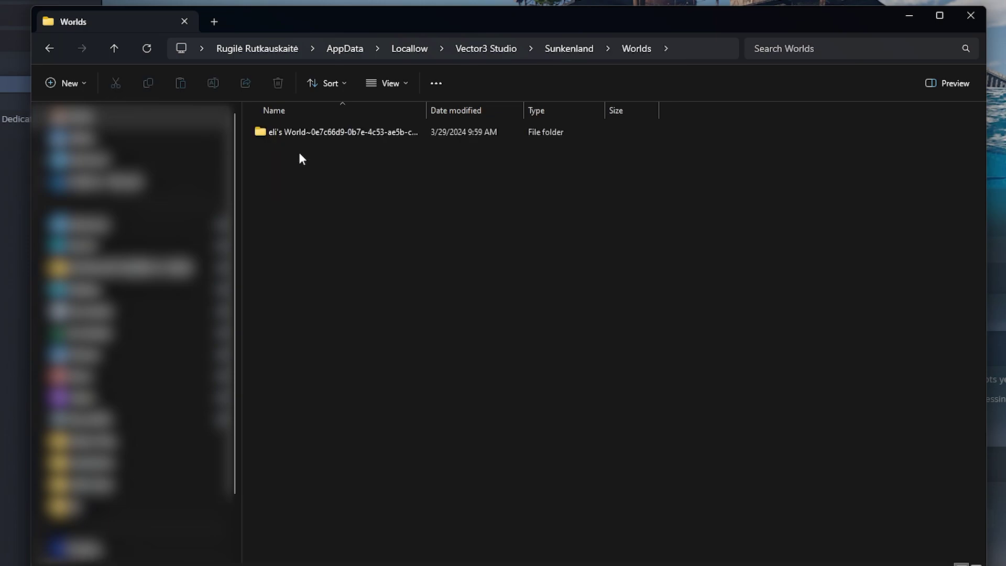
left_click(307, 131)
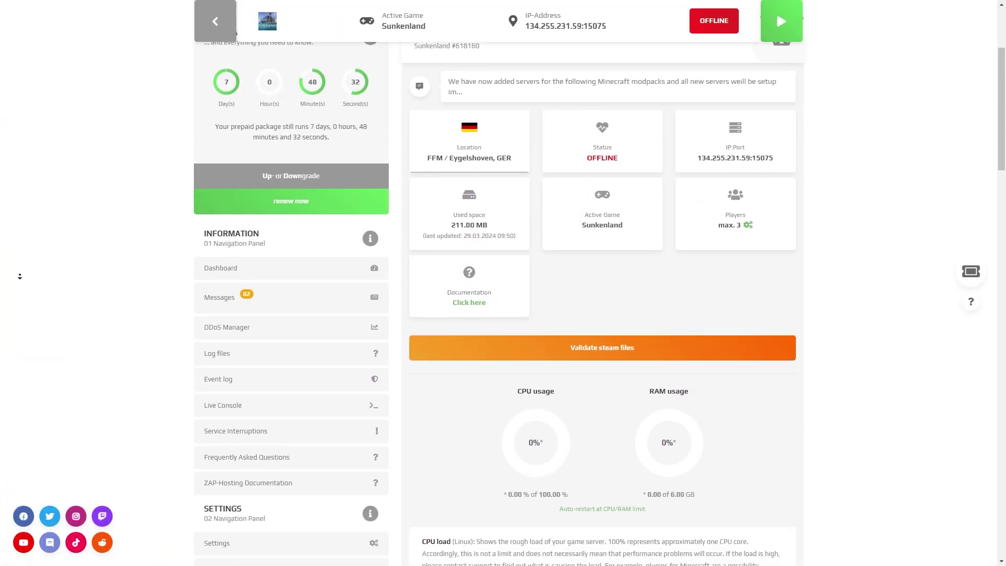
Step: Scroll to the FTP details and select the host address 134.255.231.59
scroll(17, 278, "down", 4)
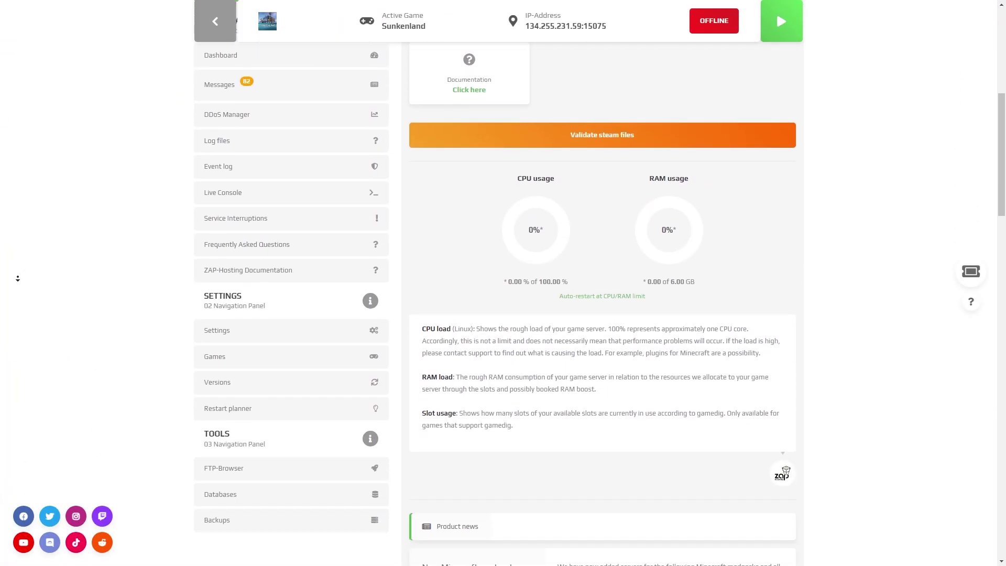
scroll(17, 279, "down", 3)
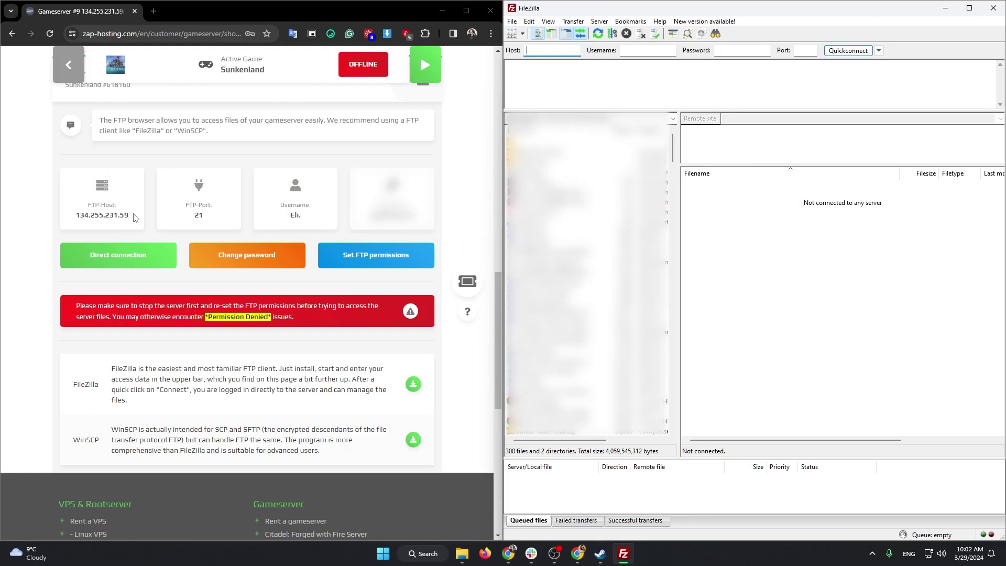
left_click_drag(131, 216, 100, 219)
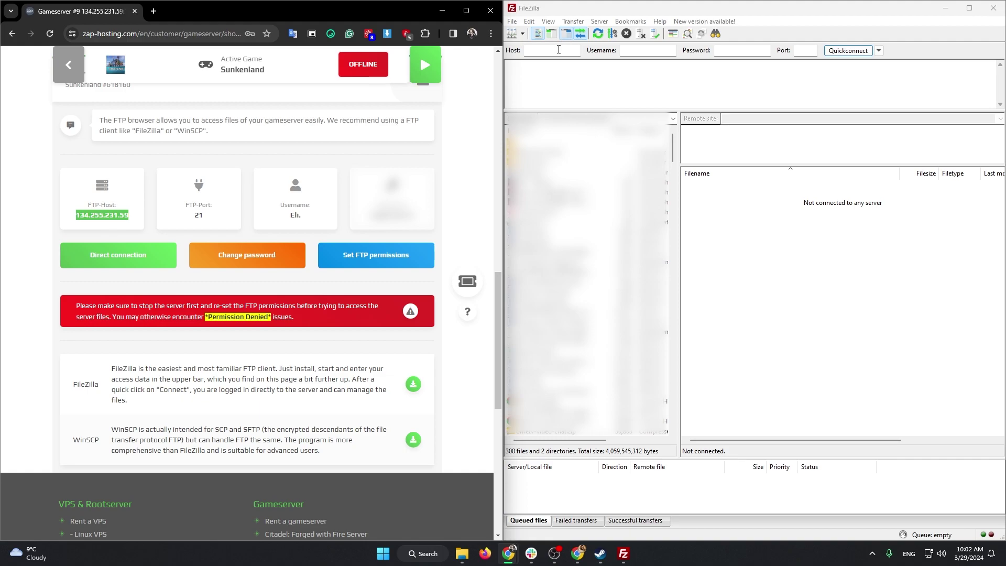
Step: Connect FileZilla to the server and browse into /g618160/sunkenland/AppData
left_click(559, 49)
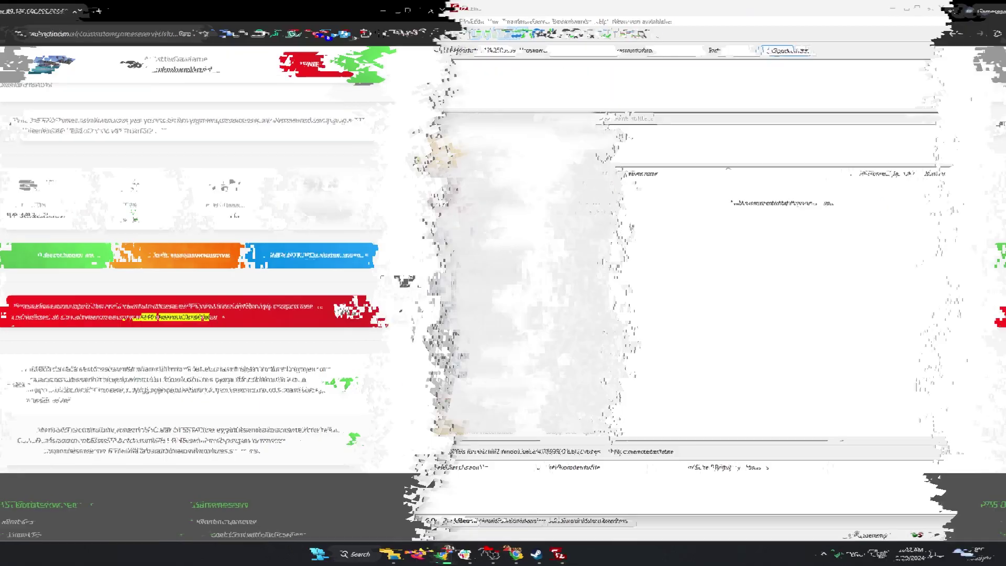
left_click(691, 197)
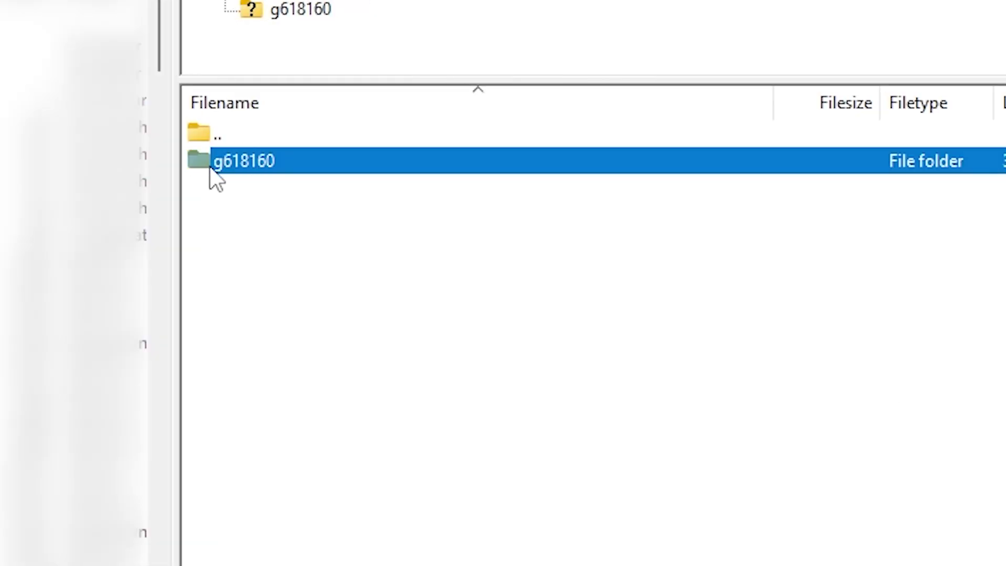
double_click(254, 168)
left_click(268, 189)
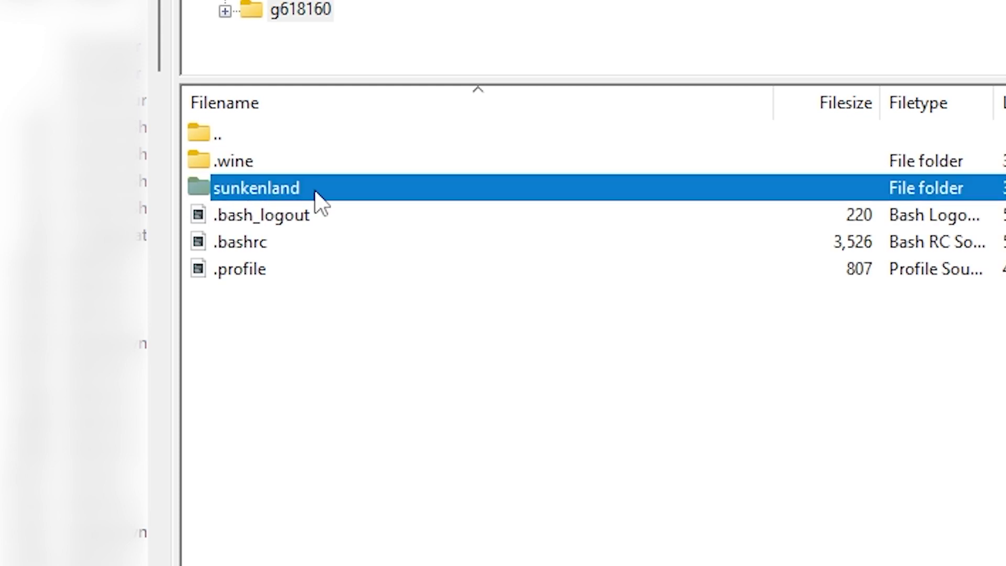
double_click(253, 190)
double_click(268, 165)
Step: Upload the local world folder into the remote Worlds folder
left_click(249, 193)
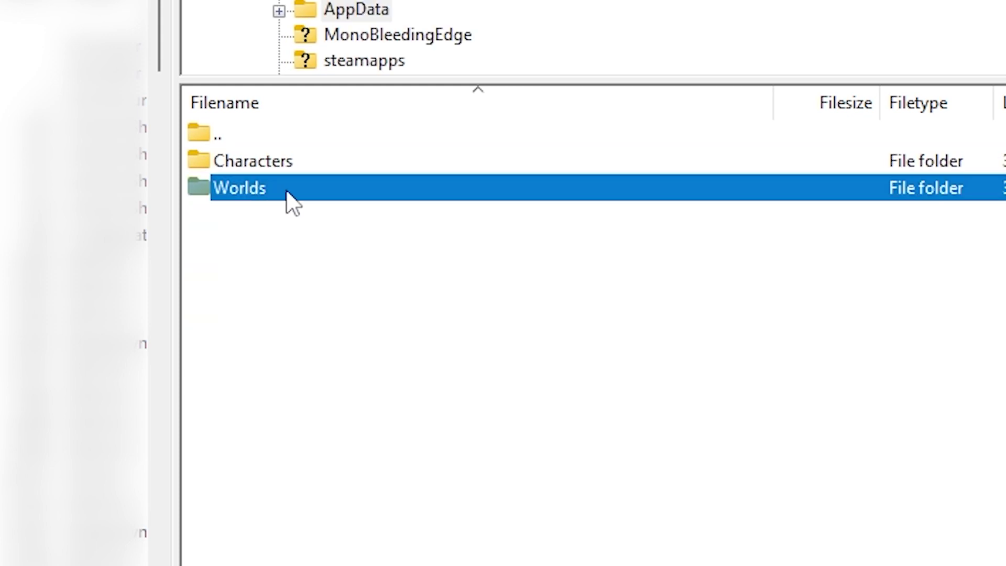
double_click(240, 188)
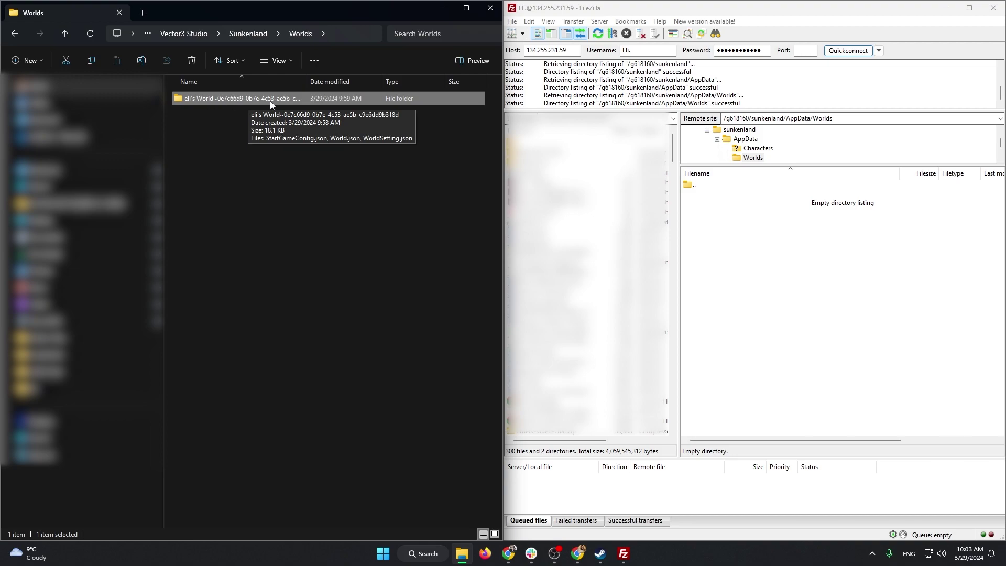
left_click_drag(221, 99, 685, 255)
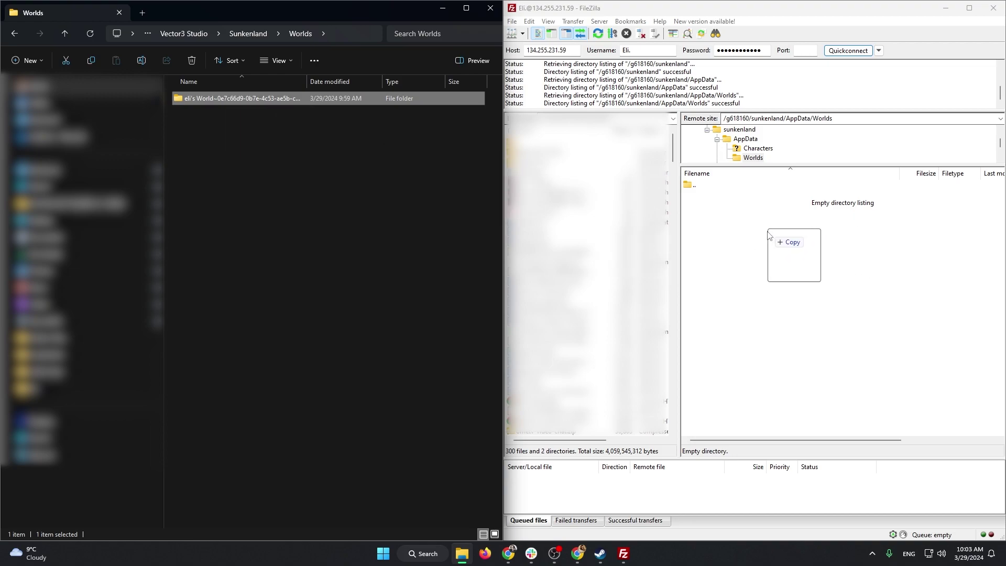
left_click_drag(768, 236, 770, 236)
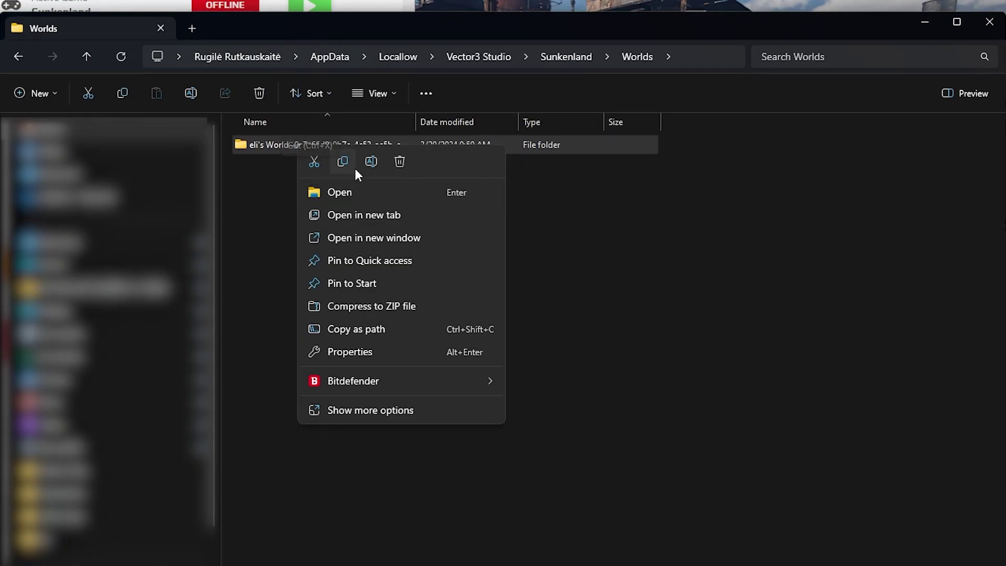
Step: Copy just the GUID after the tilde in the world folder's name, leaving the name unchanged
left_click(371, 161)
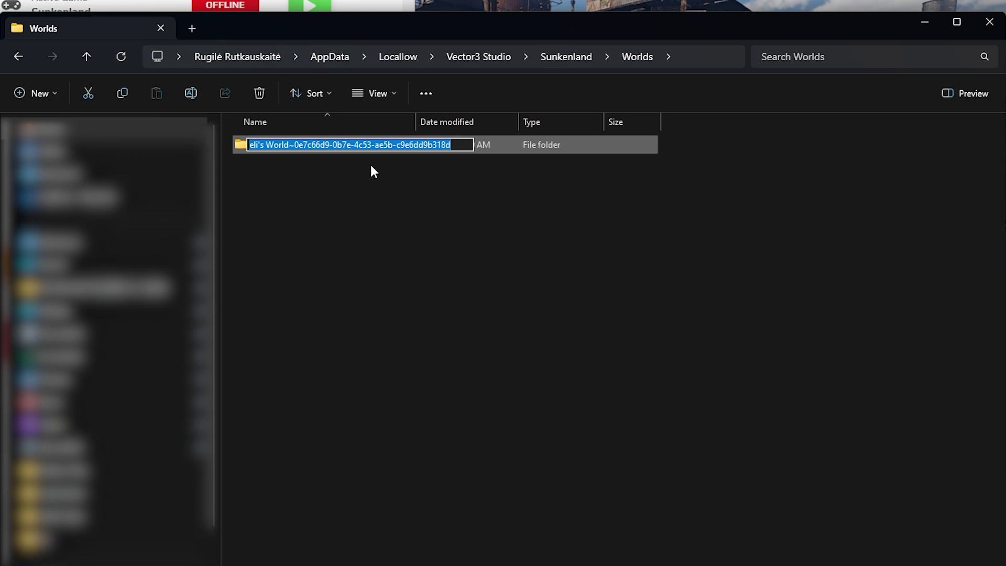
left_click(451, 145)
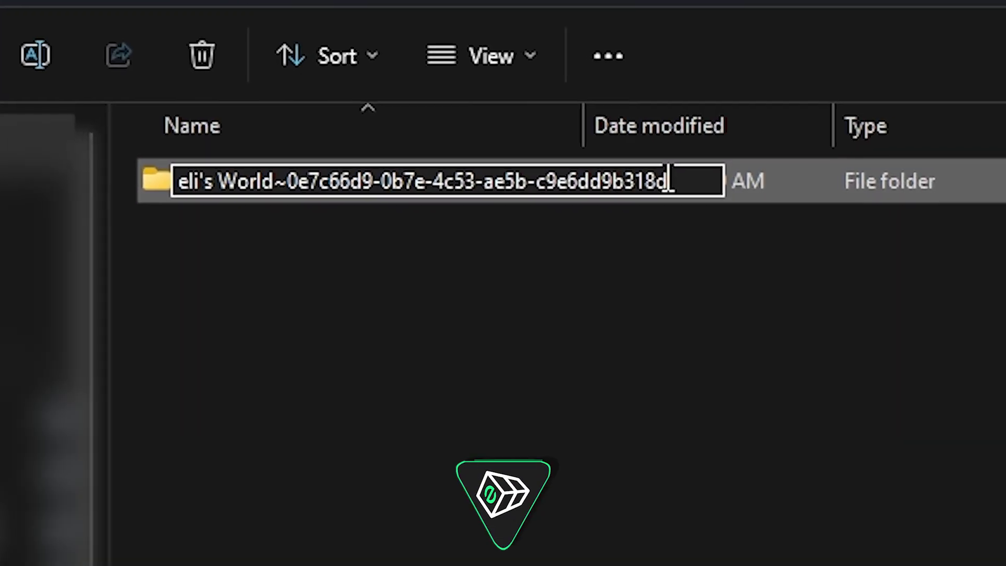
left_click_drag(669, 181, 293, 178)
key("super+c")
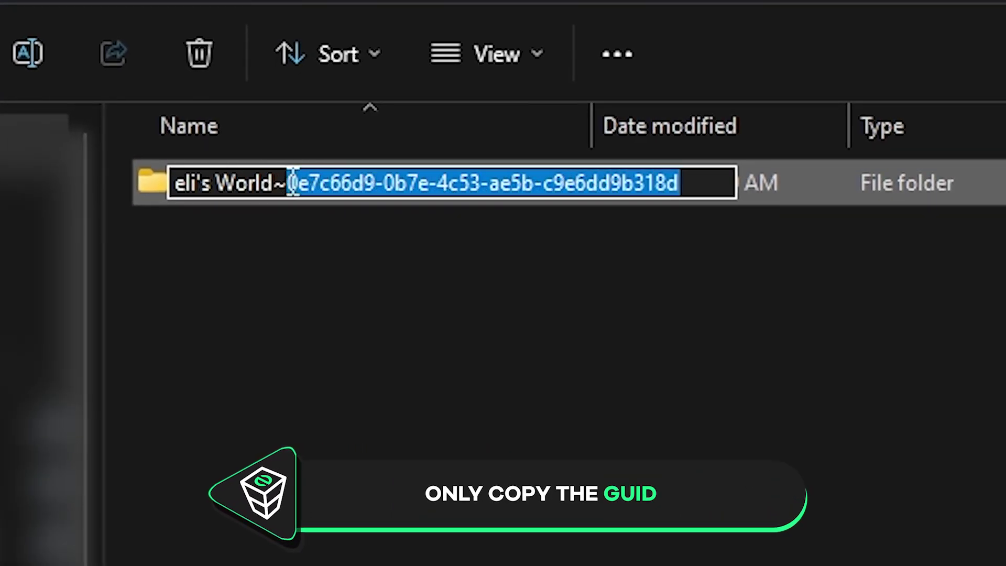
right_click(365, 175)
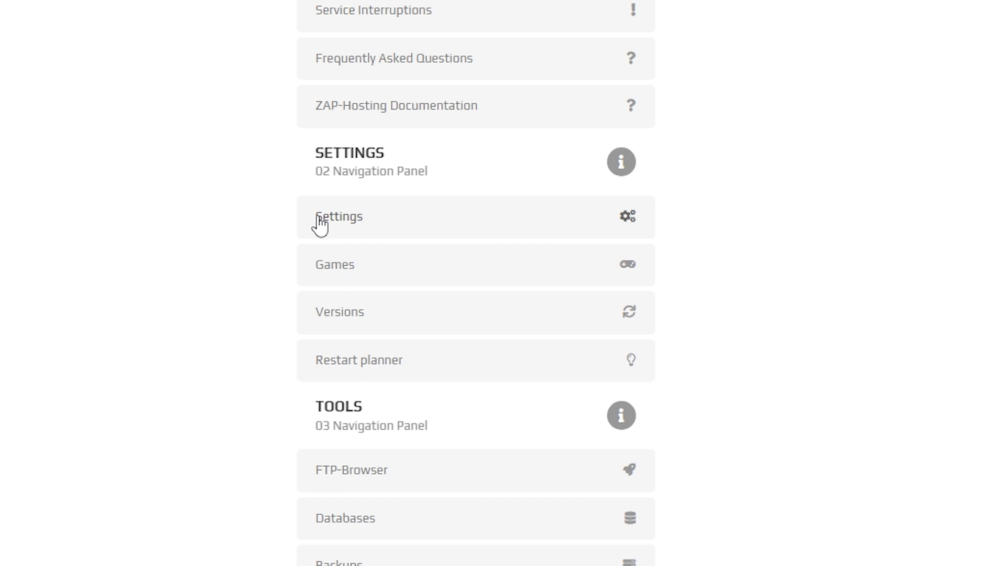
Step: Paste GUID 0e7c66d9-0b7e-4c53-ae5b-c9e6dd9b318d into the World GUID field in server settings
left_click(320, 225)
scroll(777, 222, "down", 2)
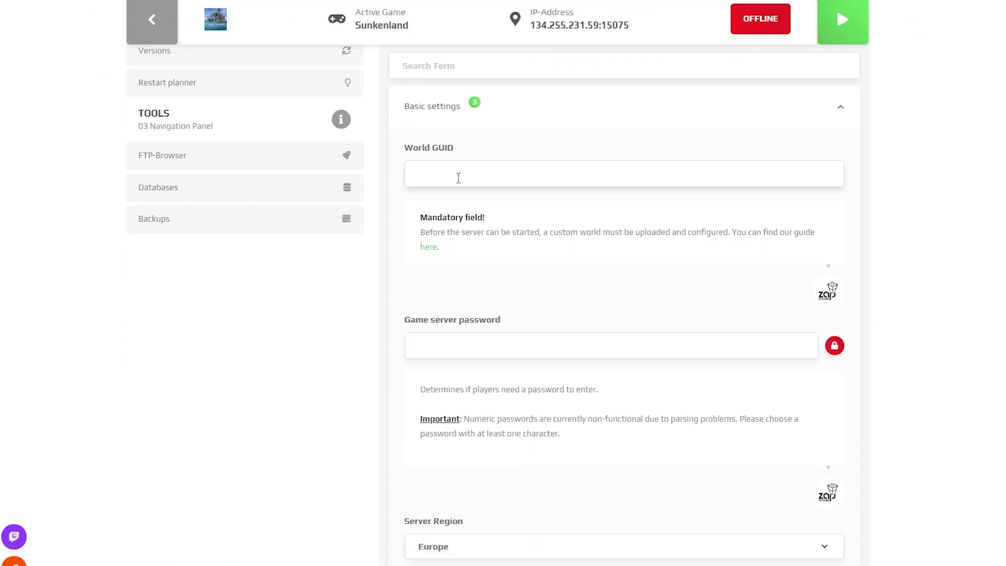
right_click(444, 173)
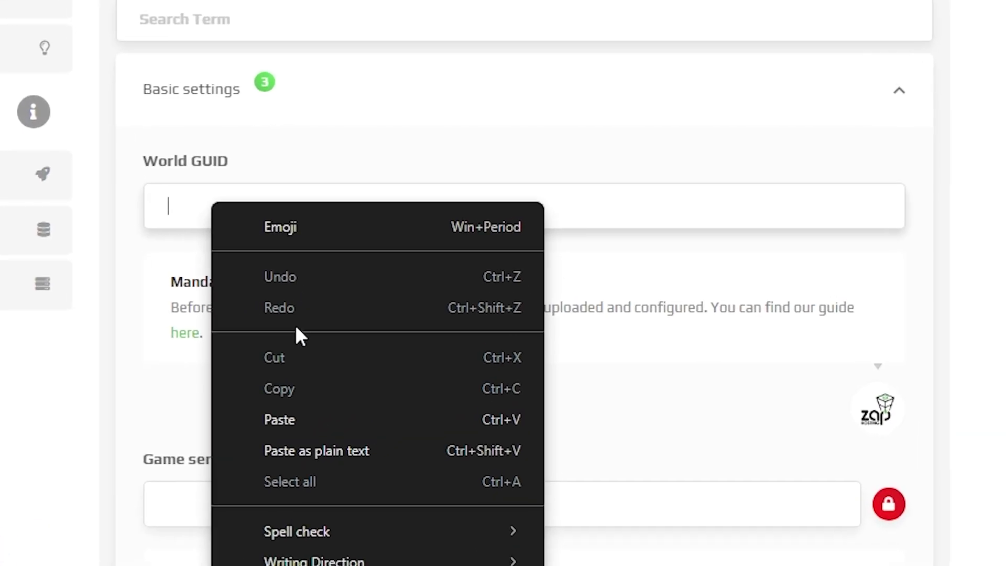
left_click(287, 422)
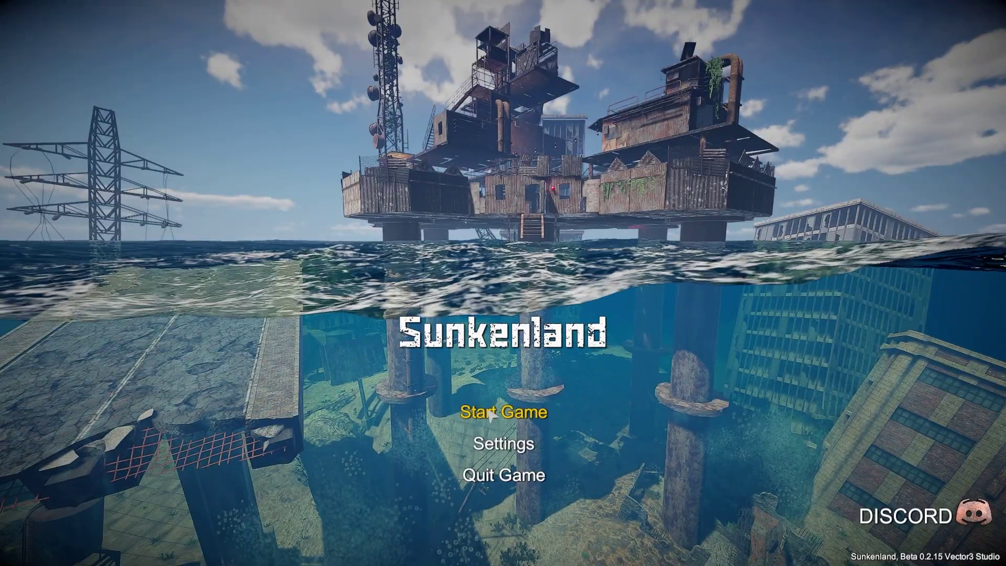
Step: List dedicated servers in the Europe (Amsterdam) region
left_click(494, 412)
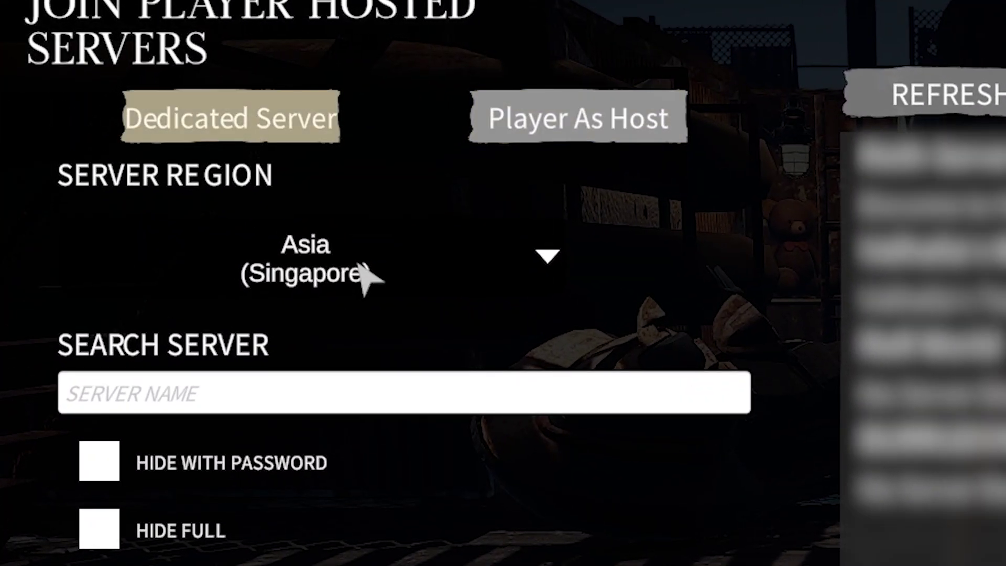
left_click(299, 246)
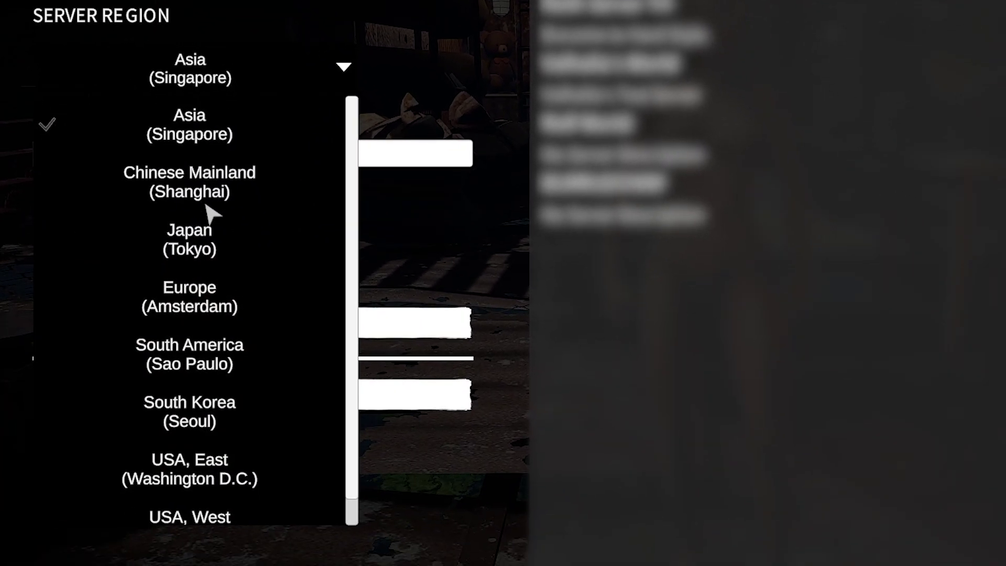
scroll(206, 205, "down", 1)
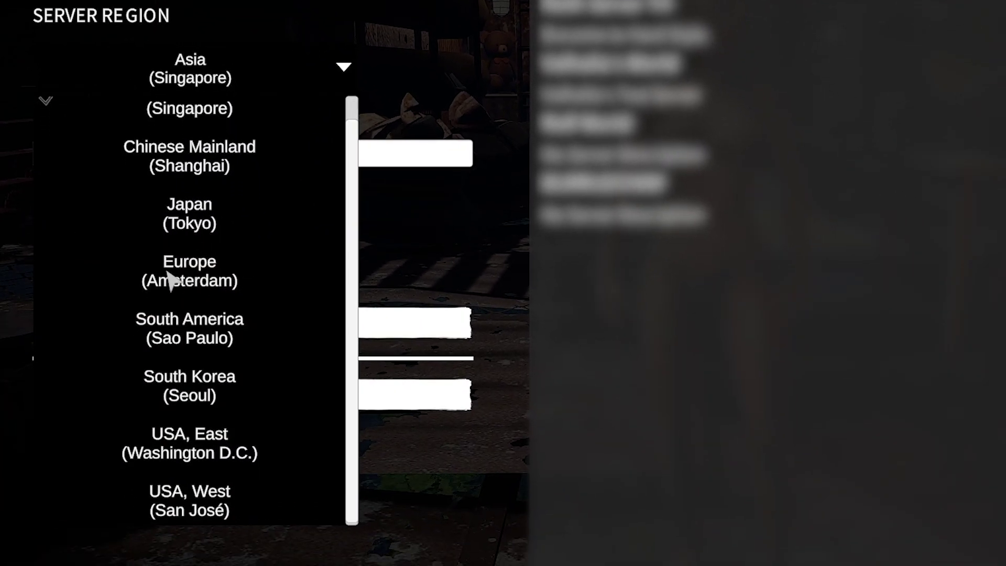
left_click(190, 269)
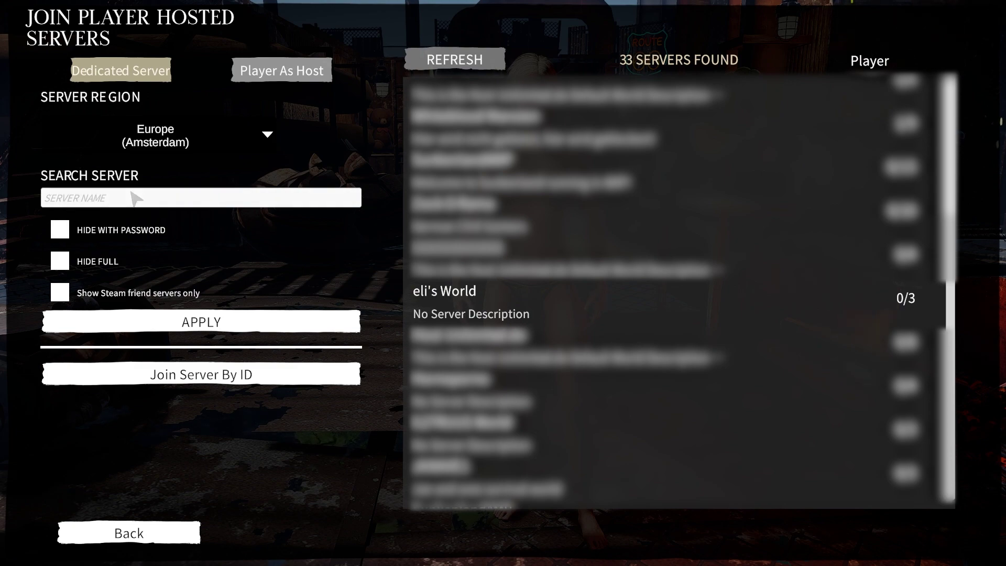
Step: Join the uploaded world's server and scavenge scrap metal from the wreck
left_click(463, 312)
left_click(702, 473)
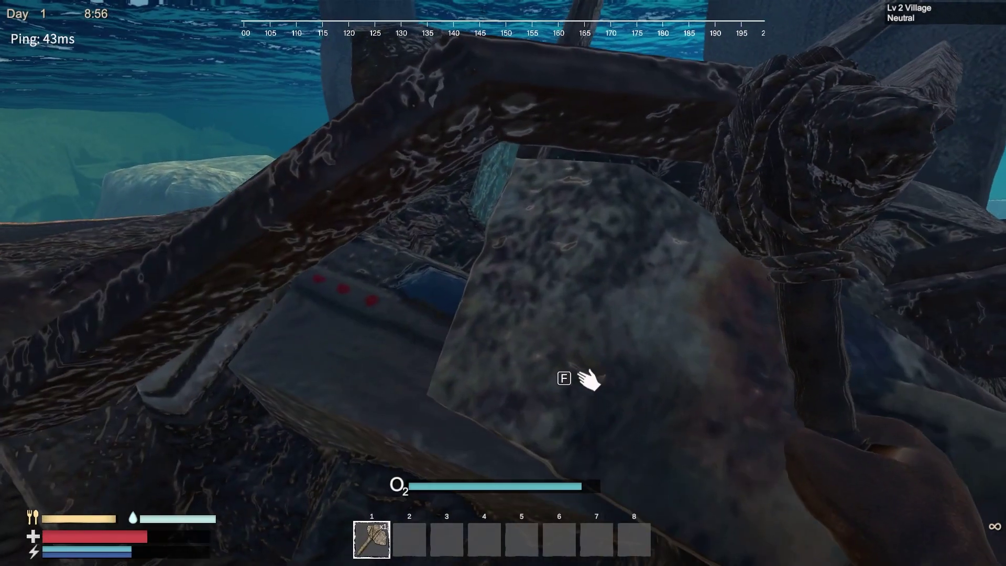
key("f")
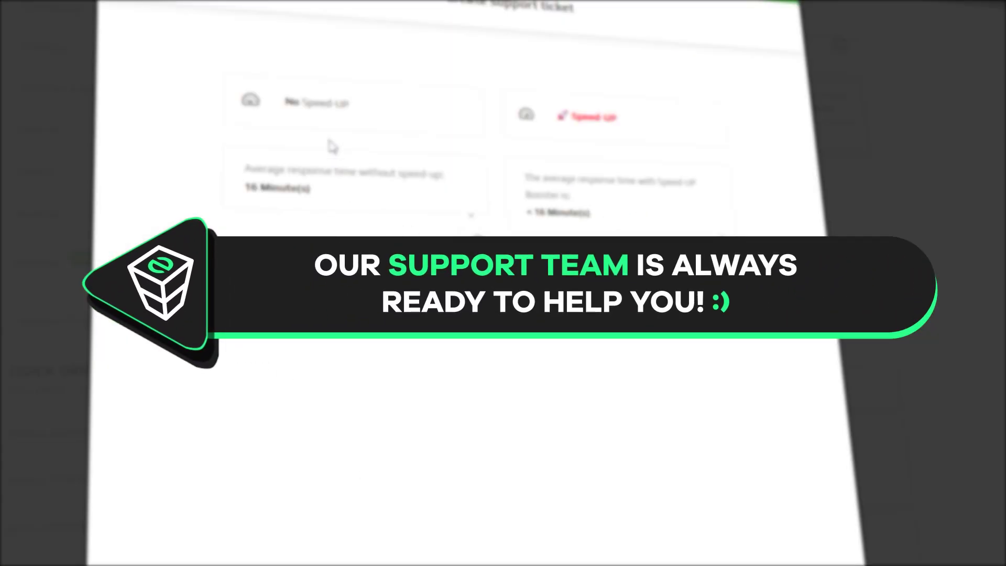
Step: Choose No Speed-Up on the ticket form and open the list of services it can concern
left_click(322, 115)
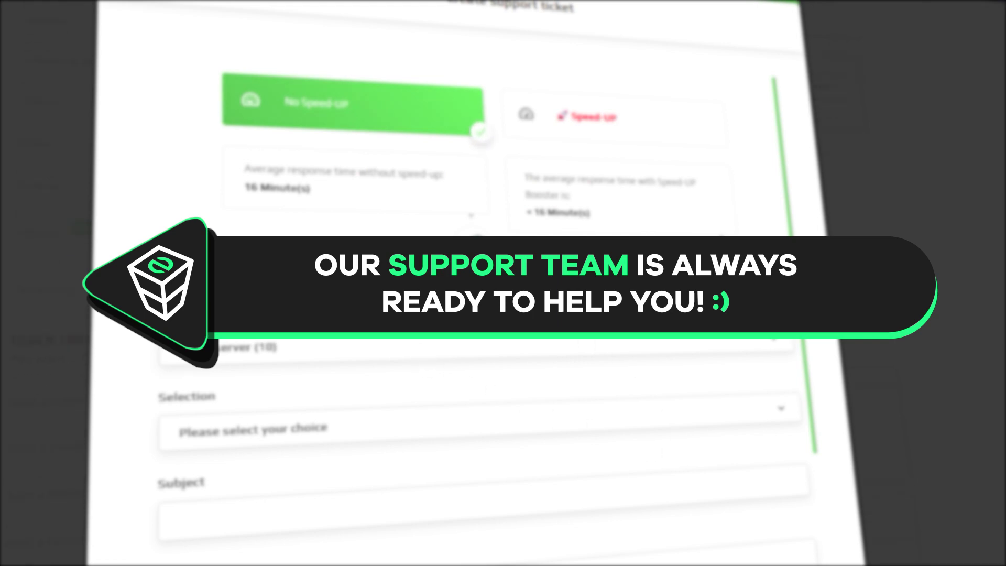
left_click(209, 356)
scroll(225, 419, "down", 5)
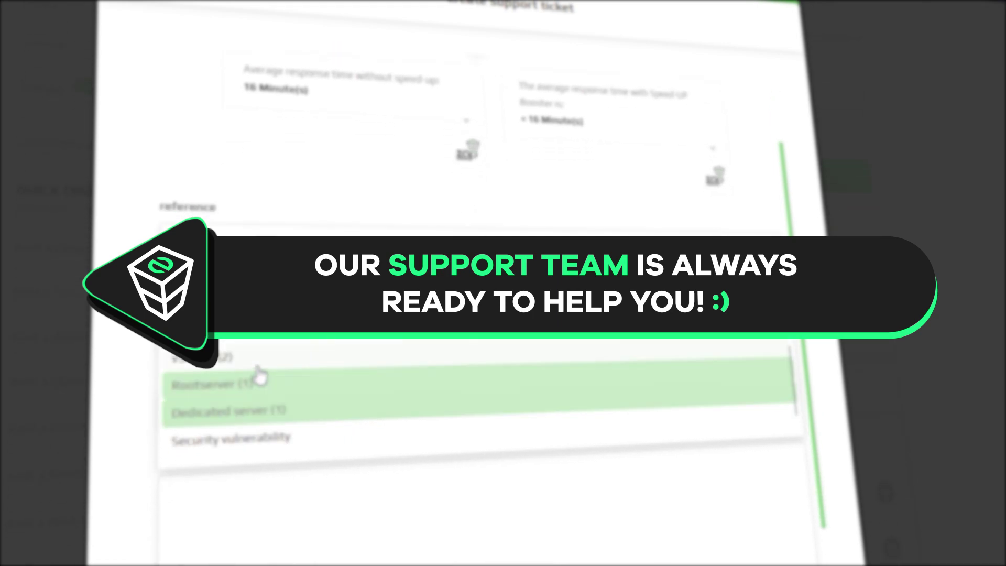